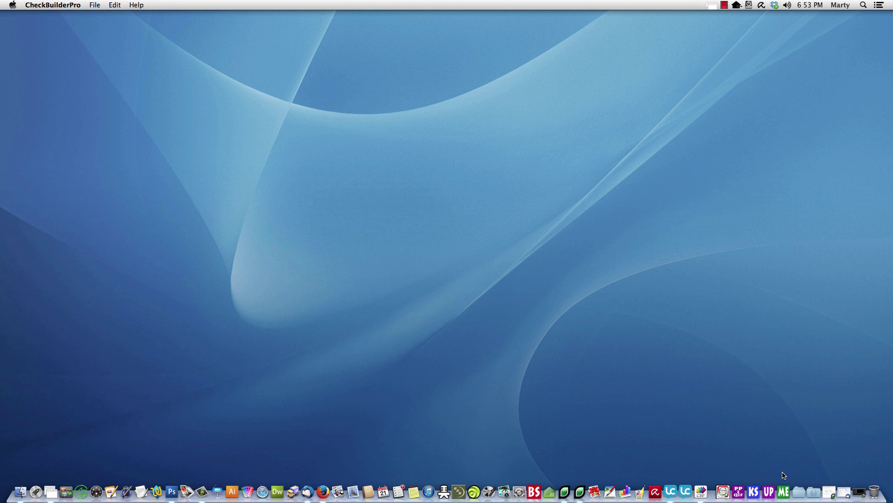
Create a new check from Business Check Template_QB saved as 'Business Check', without importing existing check info
click(703, 493)
click(94, 5)
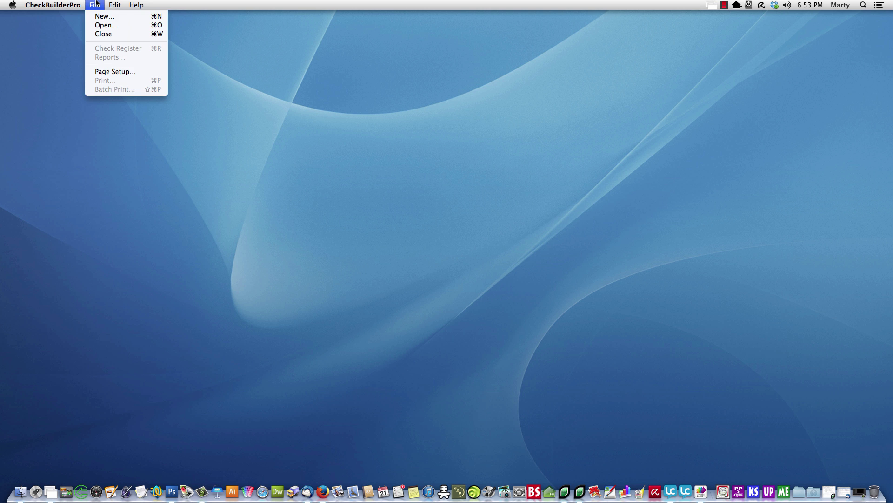
click(98, 16)
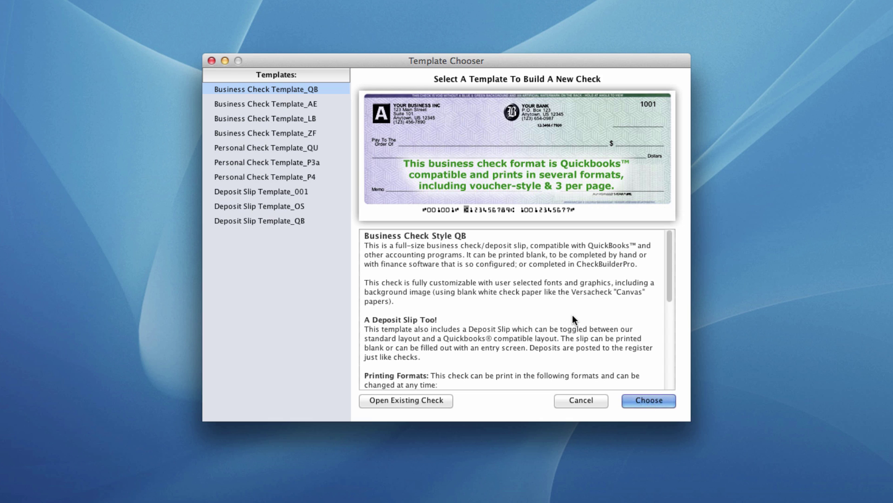
click(660, 400)
text(B)
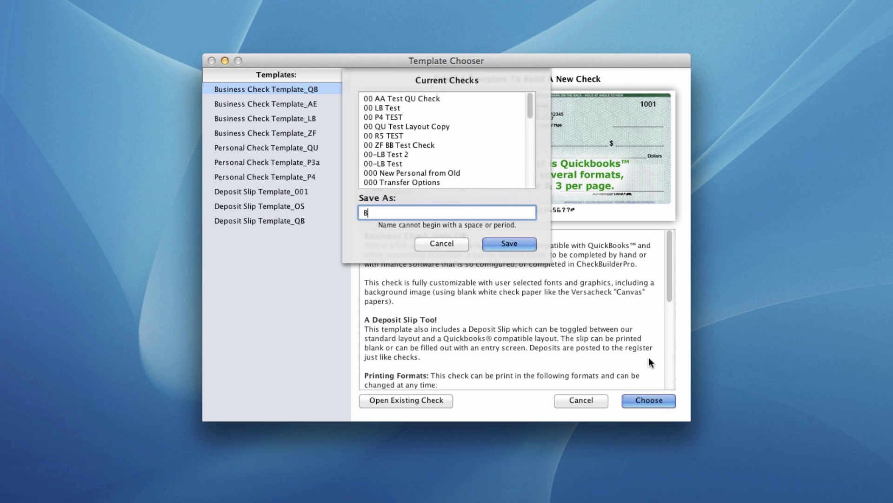
text(usiness Check)
click(529, 241)
click(544, 108)
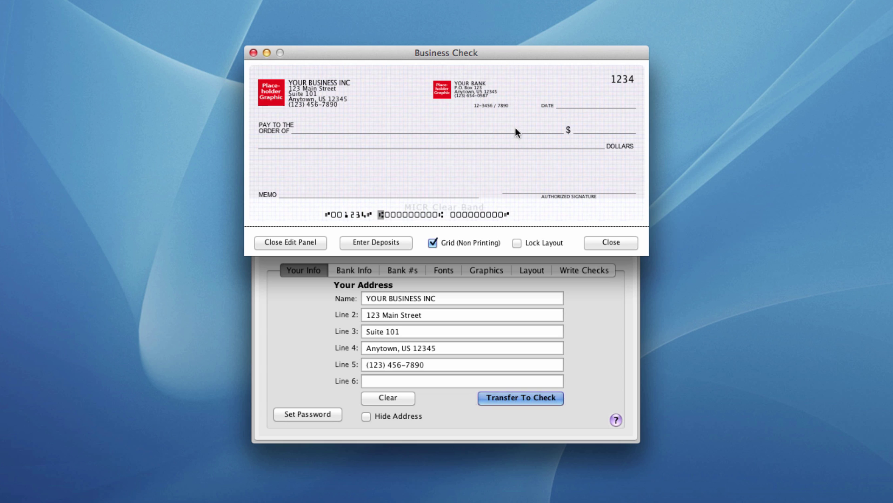
Show the Layout settings for the Business Check
click(530, 269)
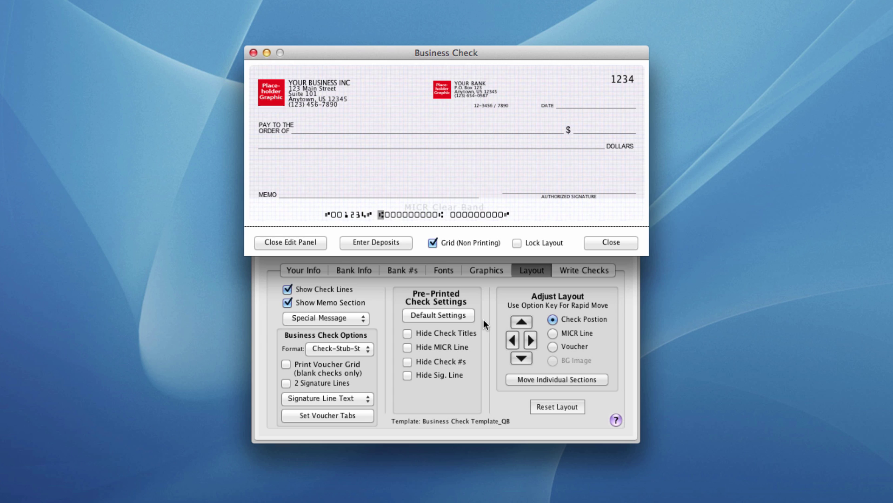
Apply the default pre-printed check settings and confirm the warning to clear titles, MICR, numbers and signature
click(457, 314)
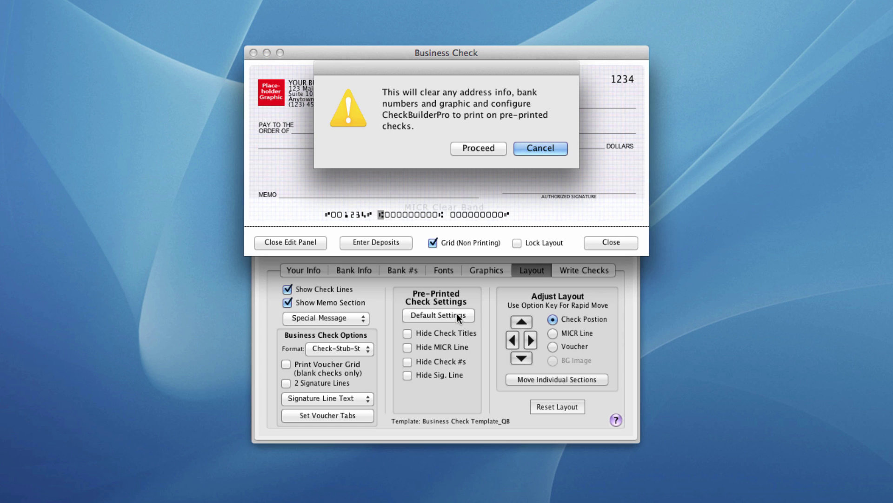
click(475, 147)
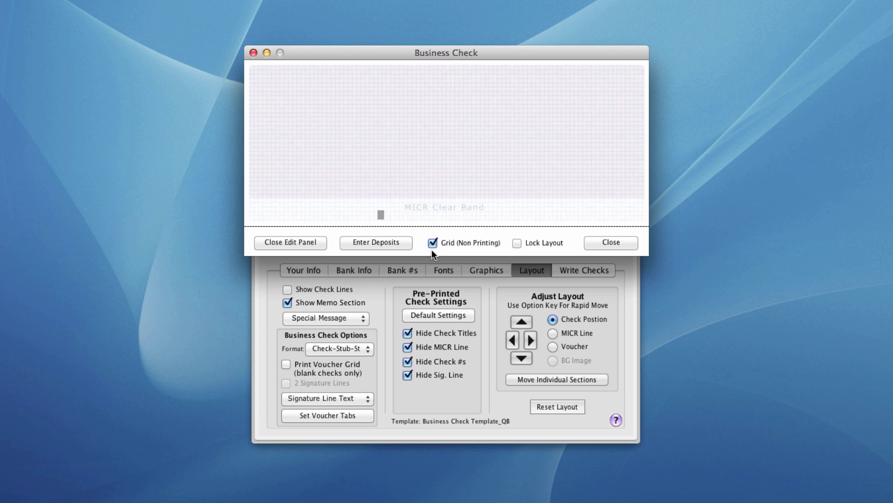
Write a sample check to the payee for 100 with memo 'Services', skipping the beginning balance
click(588, 269)
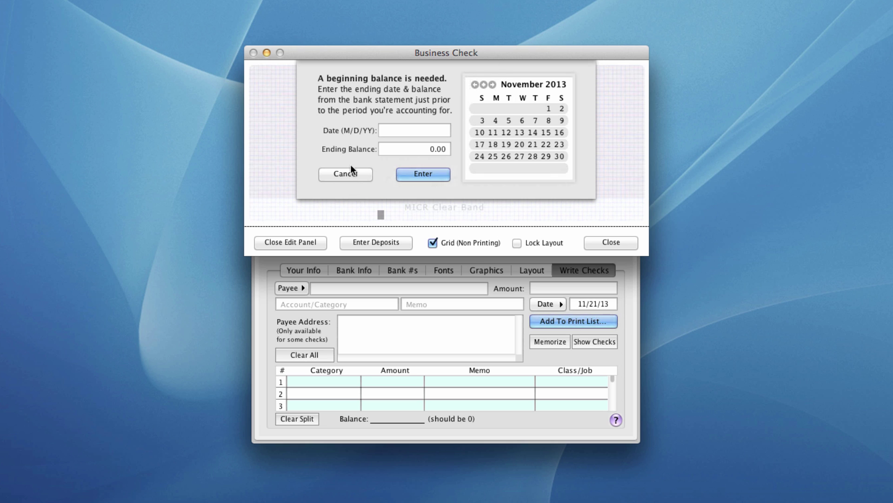
click(340, 174)
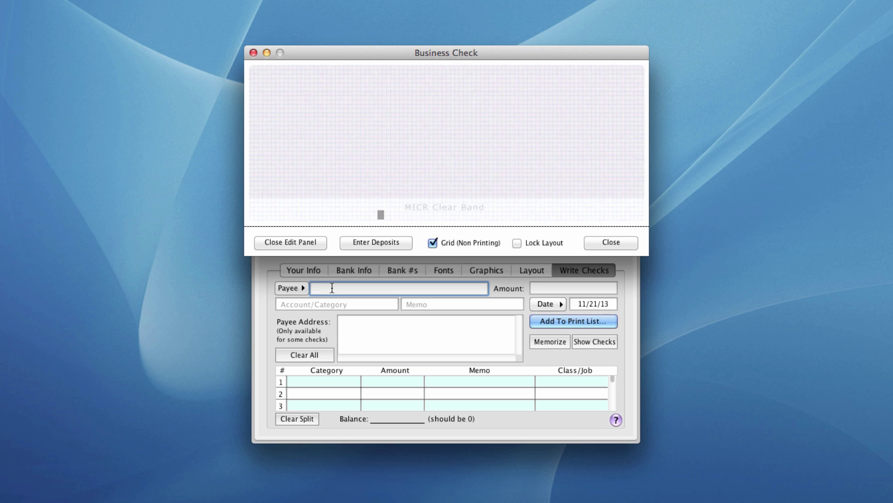
text(Robert Smith)
key(Tab)
text(100)
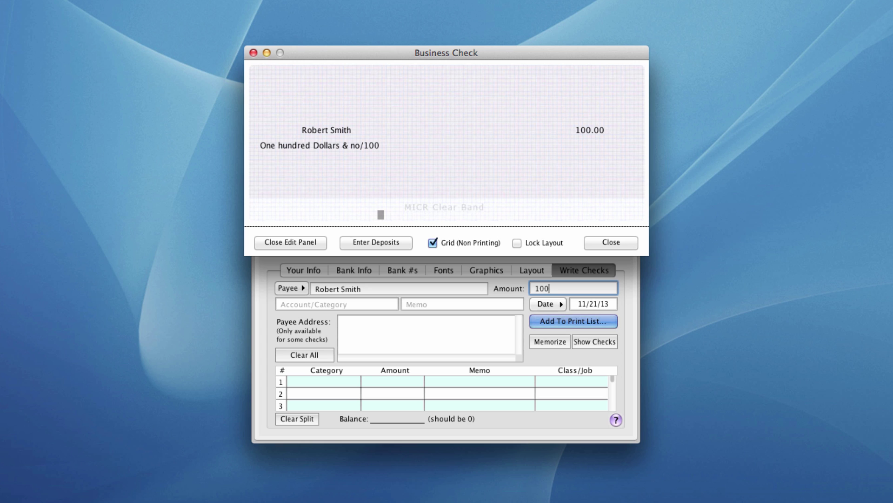
click(419, 304)
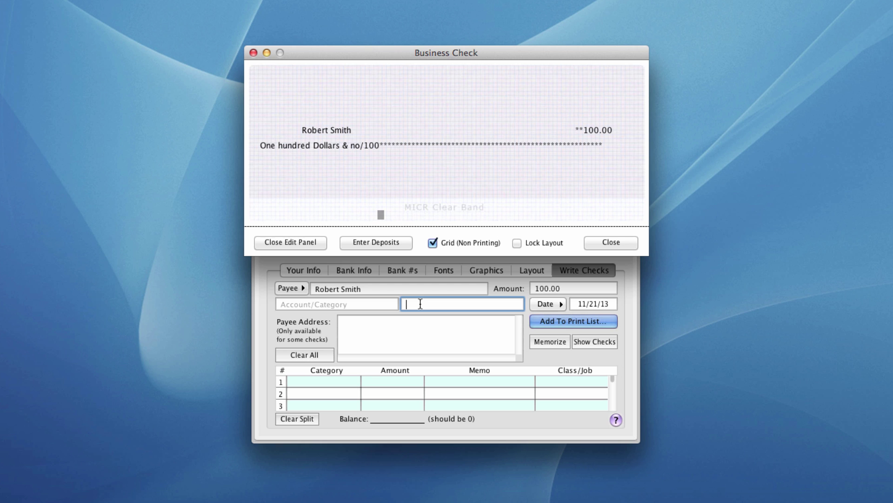
text(Services)
Add the 100.00 check to the Checks To Print list, proceeding without a category
click(577, 321)
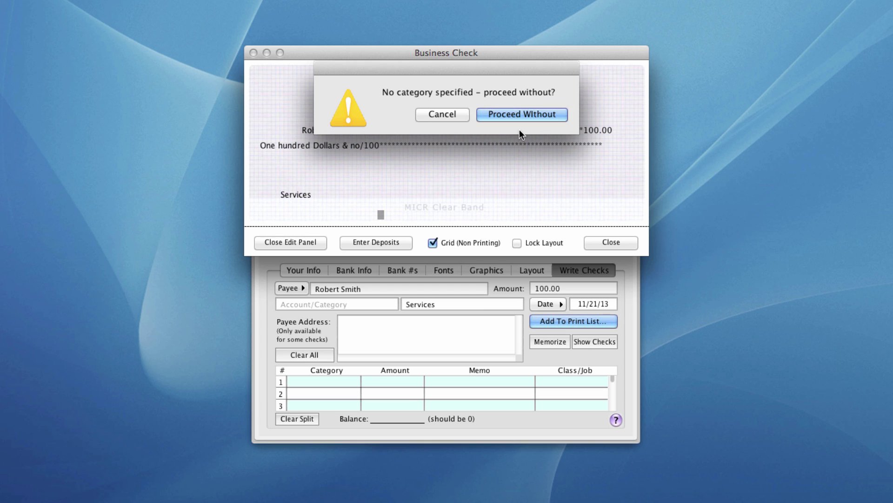
click(528, 115)
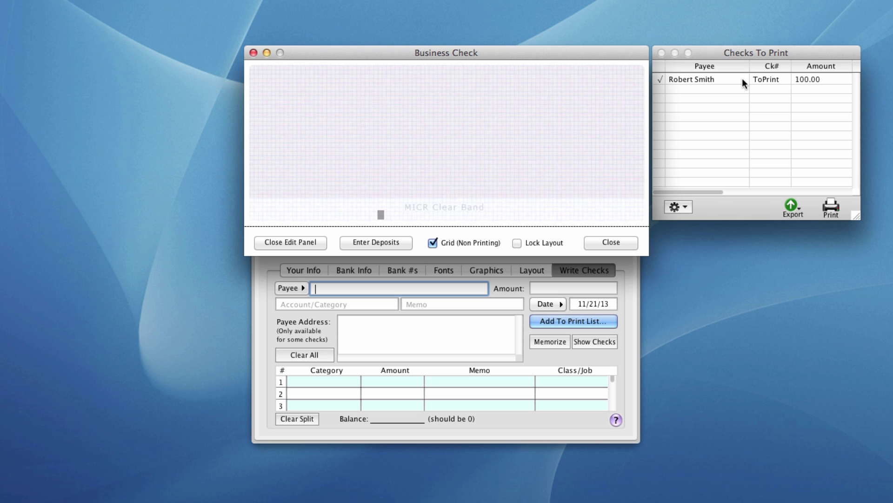
Print the queued check in Check-Stub-Stub format so it becomes check number 1234
click(831, 207)
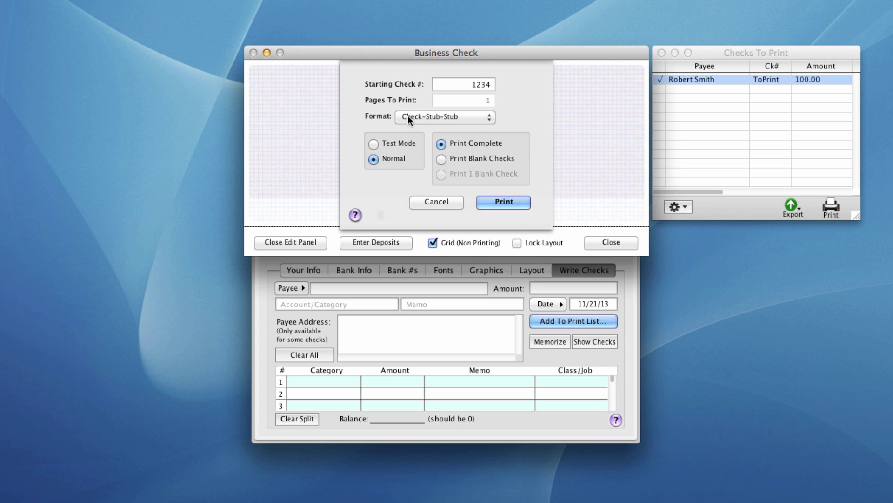
click(474, 117)
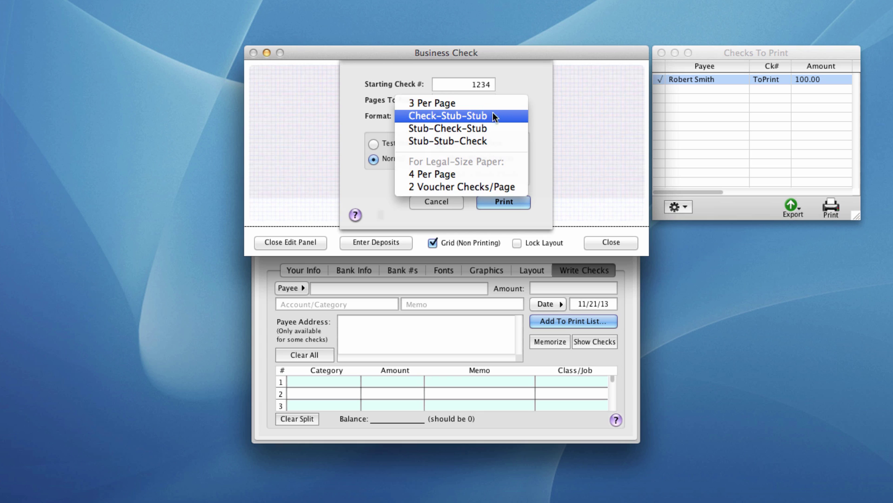
click(468, 116)
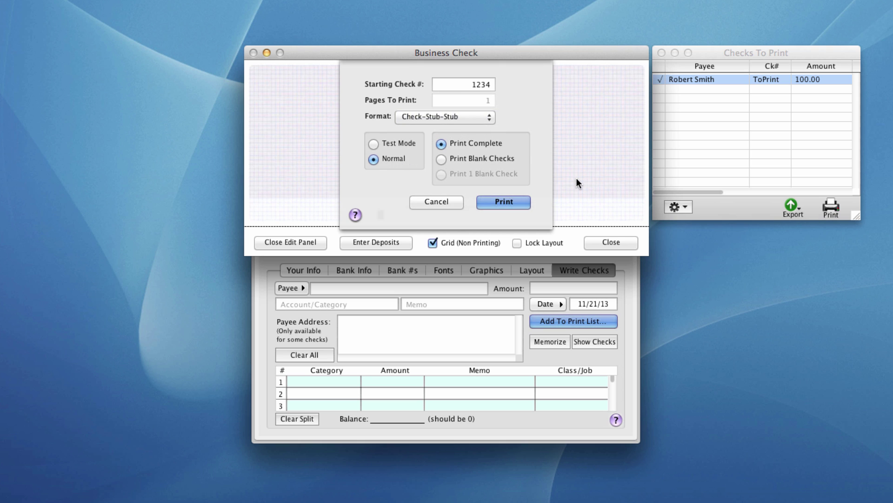
click(515, 199)
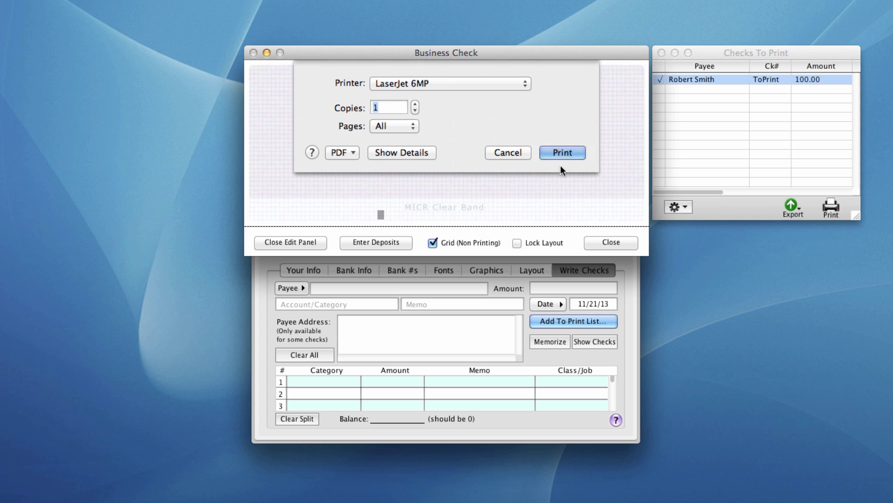
click(563, 154)
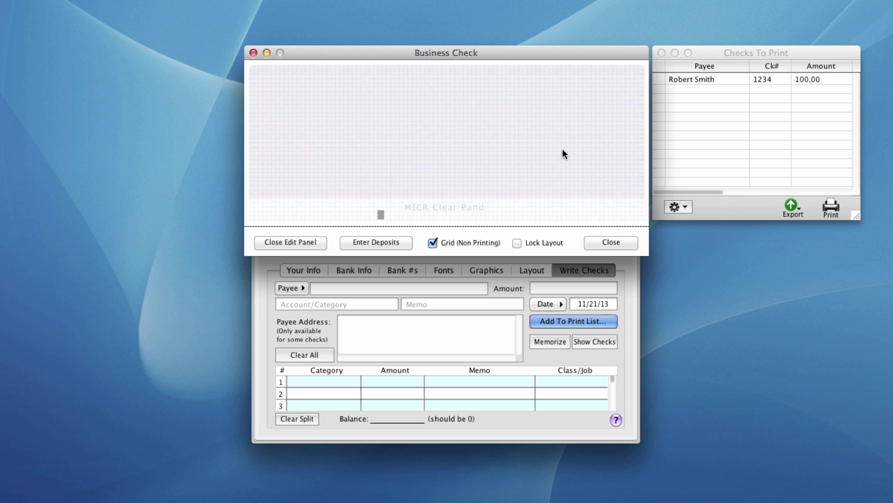
Select the printed check 1234 in Checks To Print and re-tick it for printing
click(717, 52)
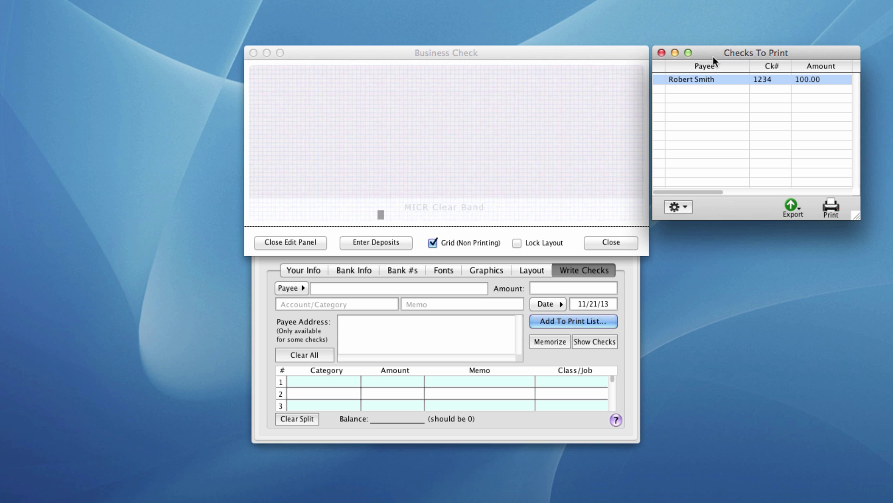
click(660, 79)
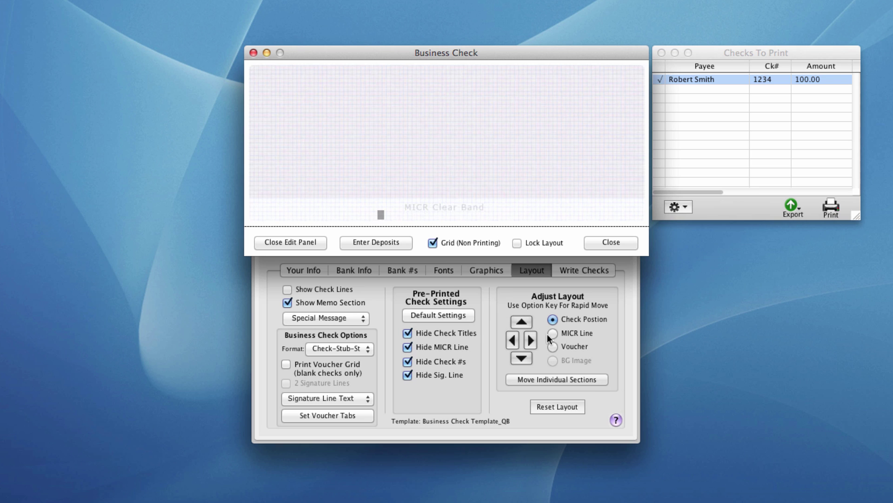
Load sample data into the check preview from the Fonts tab, then return to Layout
click(444, 271)
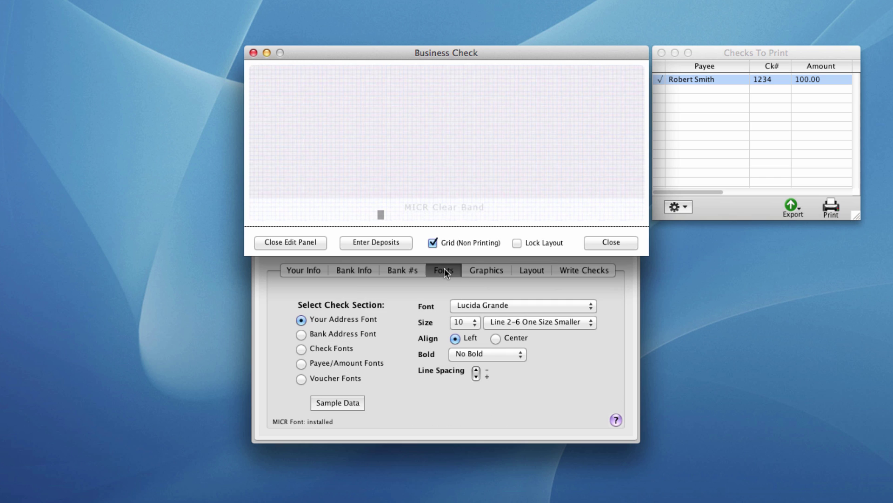
click(324, 401)
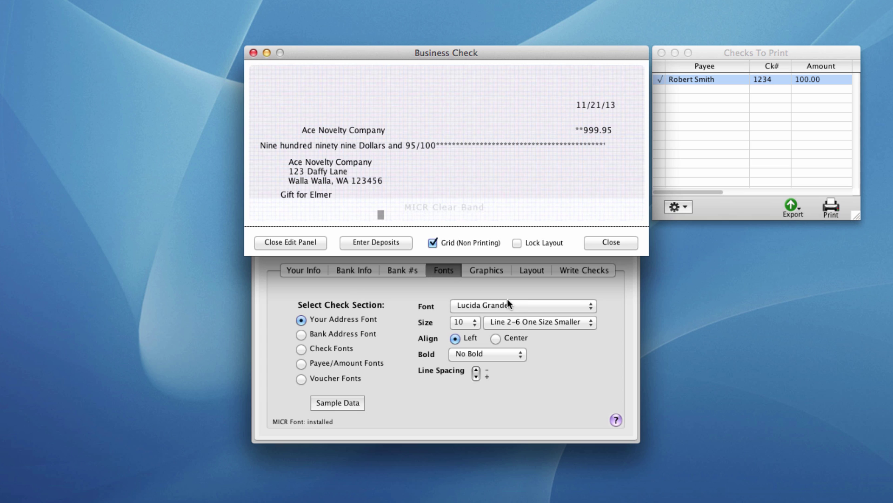
click(530, 270)
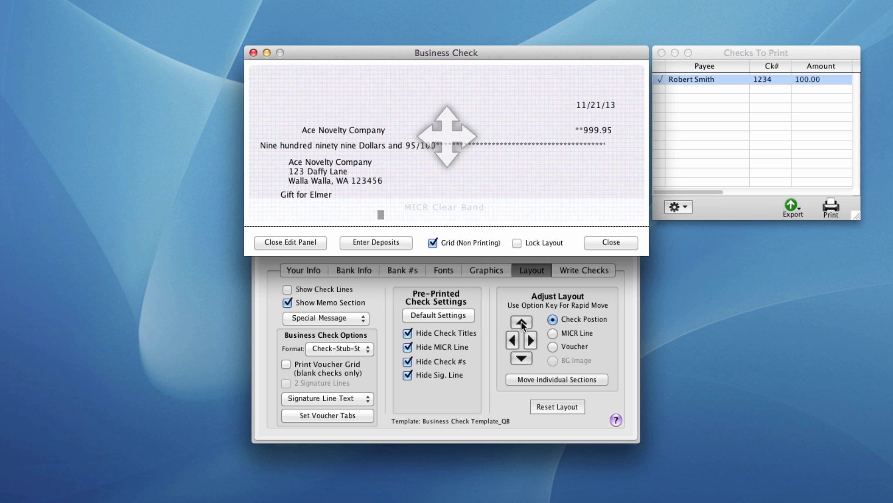
Nudge the whole check position up three steps, then back down three steps
click(521, 321)
click(521, 321)
click(521, 321)
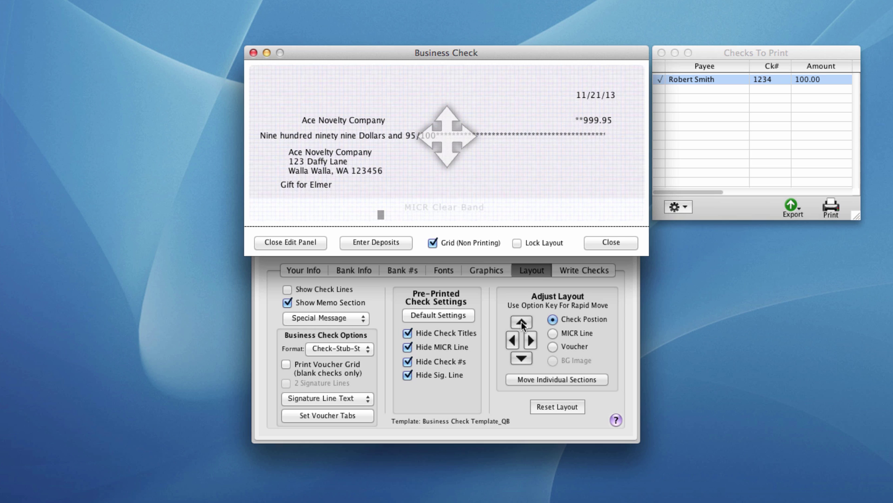
click(521, 356)
click(520, 355)
click(520, 356)
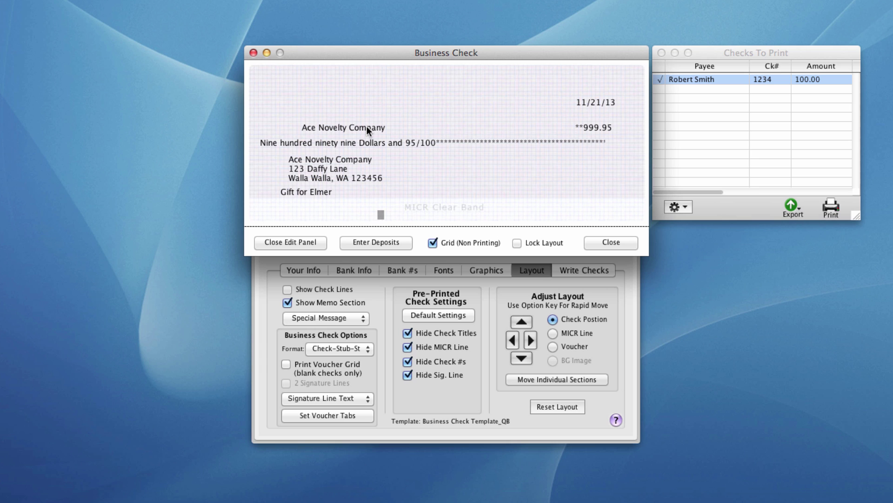
Drag the payee/amount line and the date higher in the check preview
drag(367, 125, 316, 192)
mouse_move(590, 103)
mouse_down()
mouse_move(589, 92)
mouse_move(601, 92)
mouse_move(589, 92)
mouse_up()
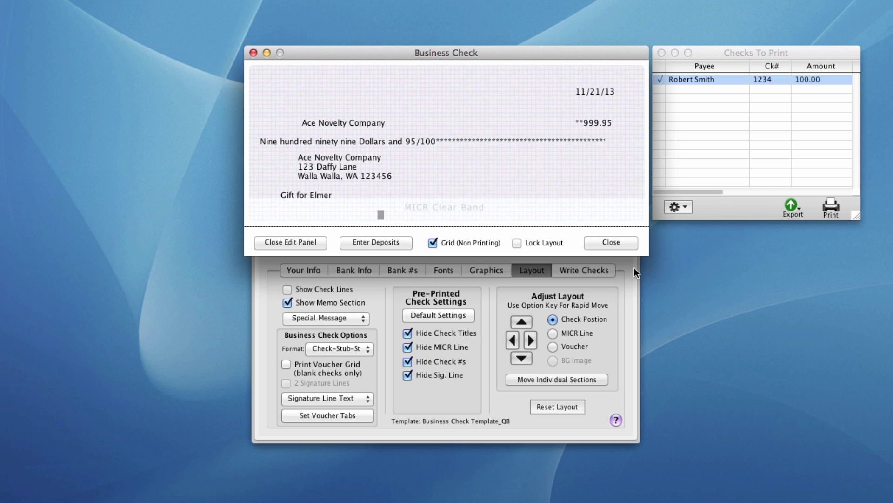
Using Move Individual Sections, nudge the Payee/$ Line down, up twice, back down, then close
click(541, 380)
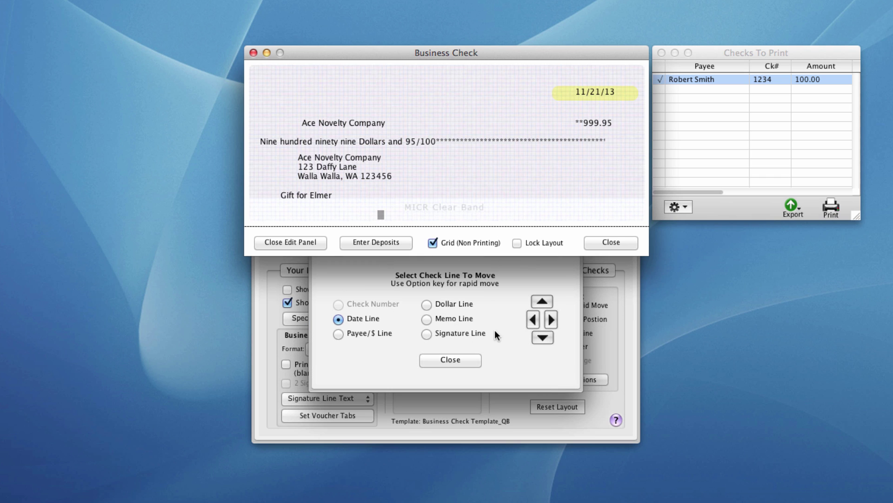
click(358, 331)
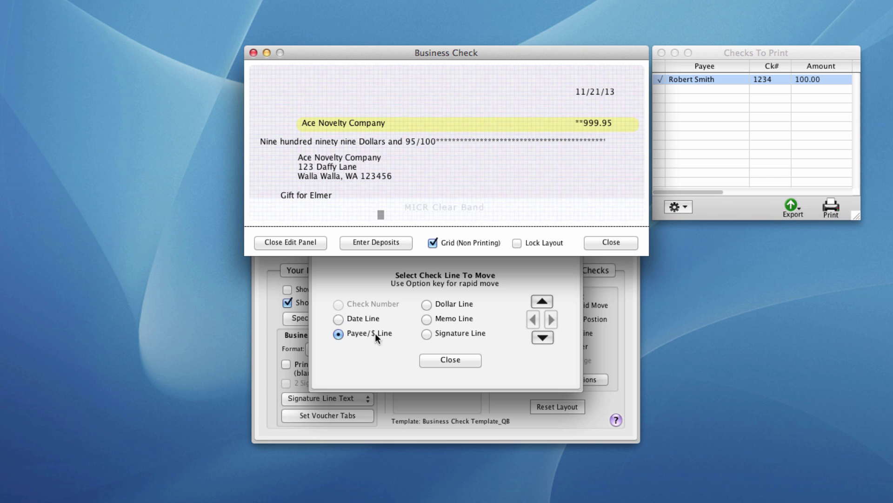
click(542, 337)
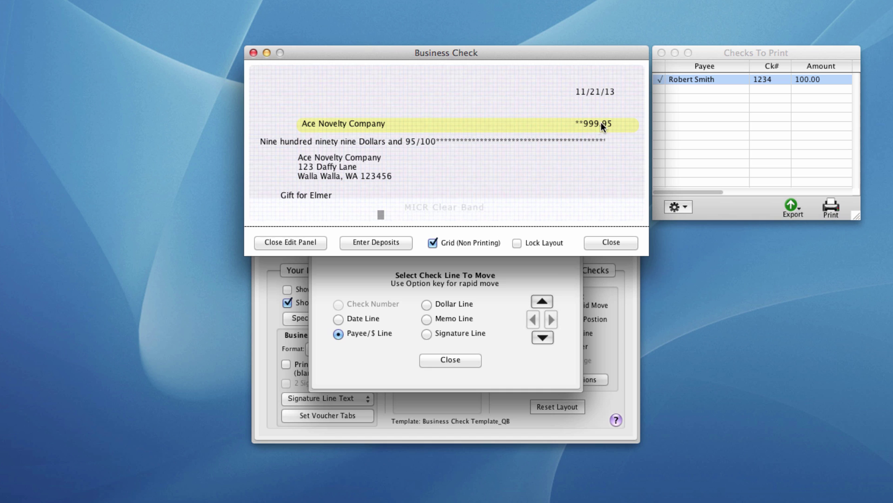
click(542, 301)
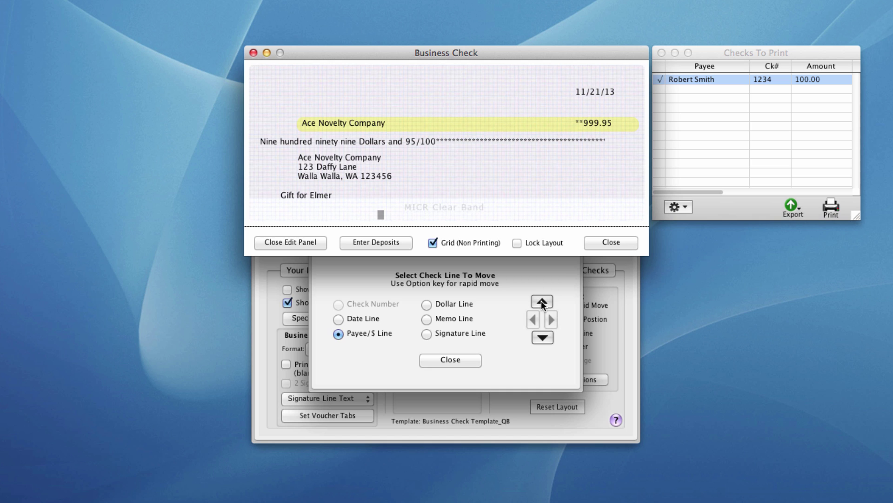
click(542, 302)
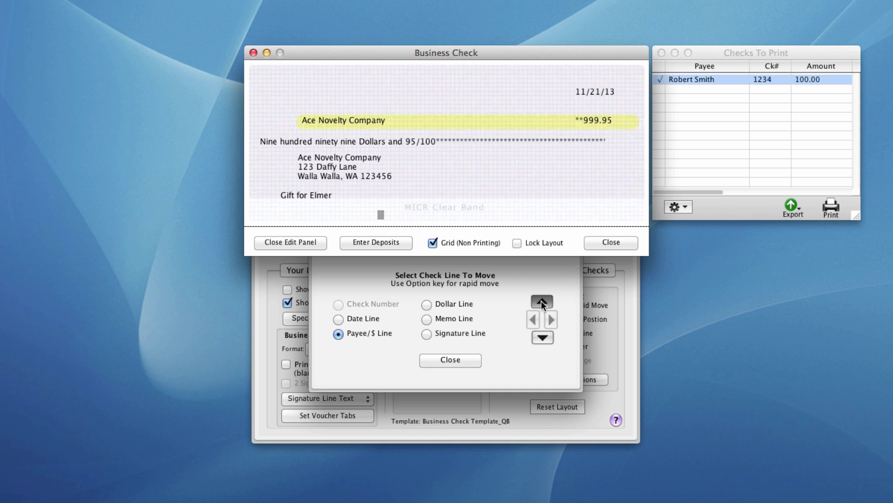
click(543, 337)
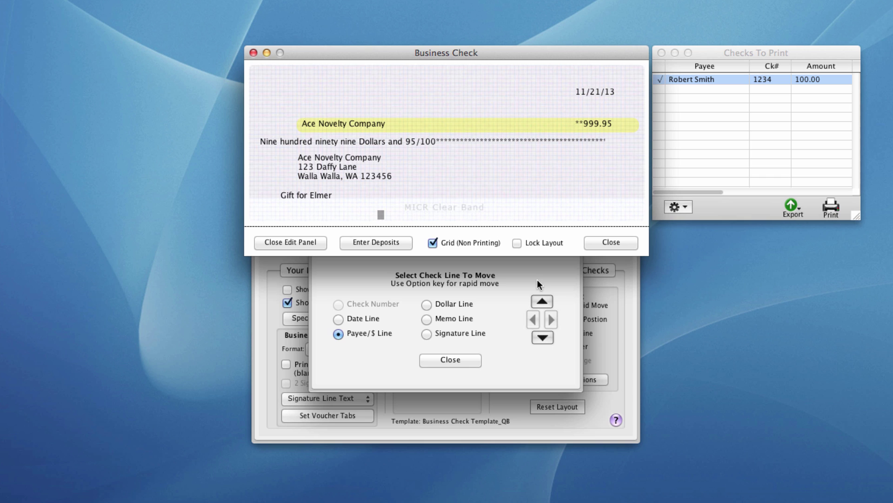
click(457, 359)
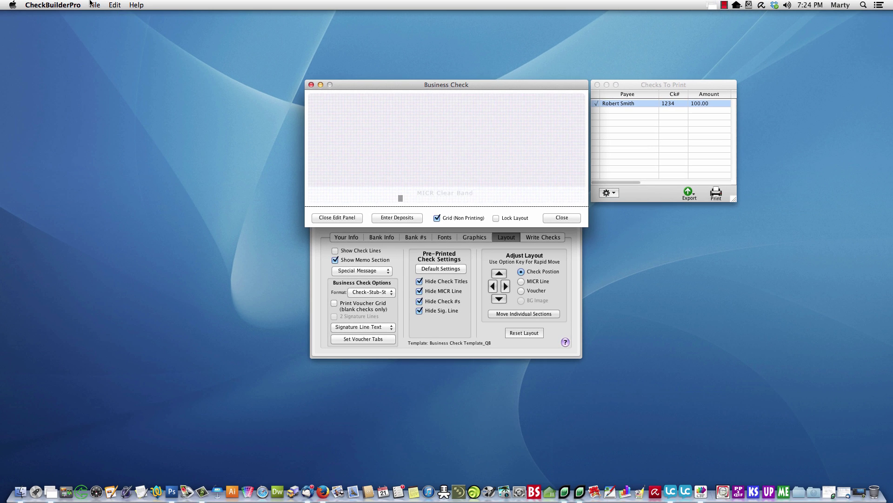
Delete the 100.00 test entry for check 1234 from the Business Check register, then close the register
click(95, 5)
click(111, 48)
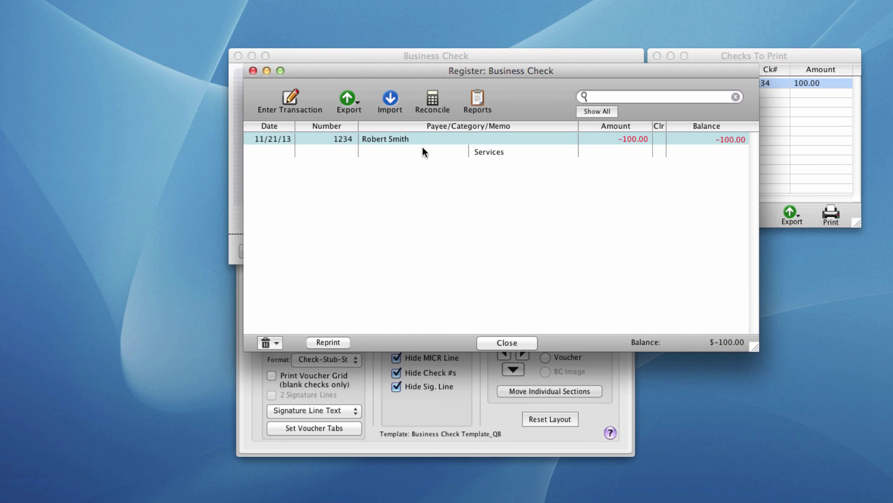
click(406, 138)
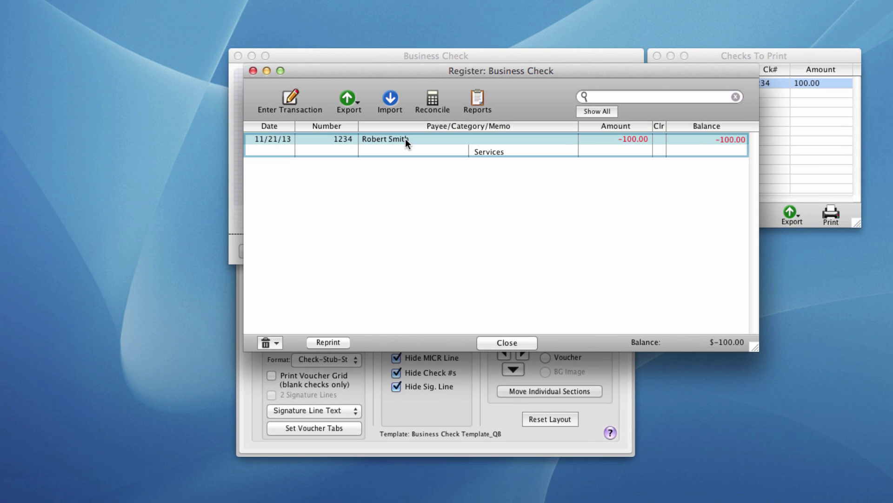
click(276, 343)
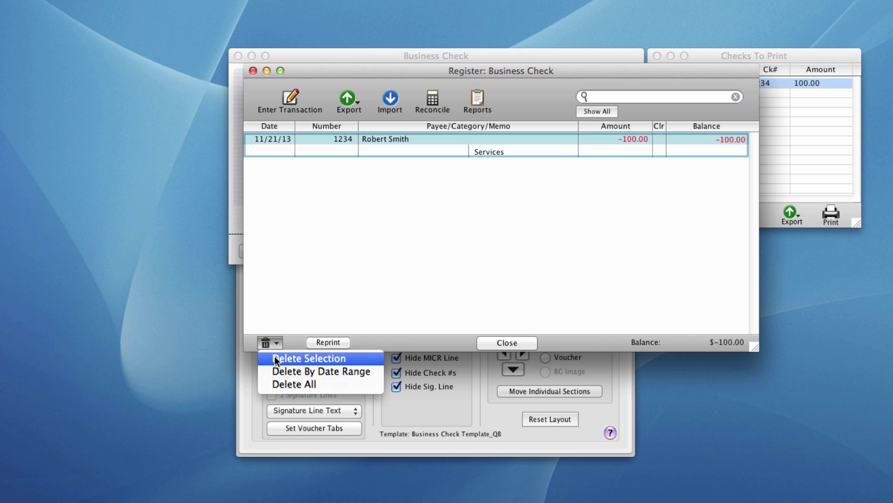
click(274, 358)
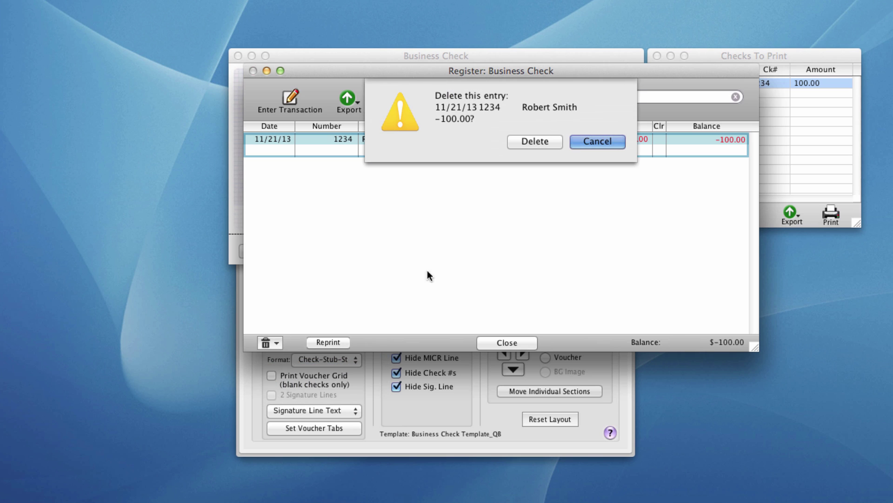
click(527, 140)
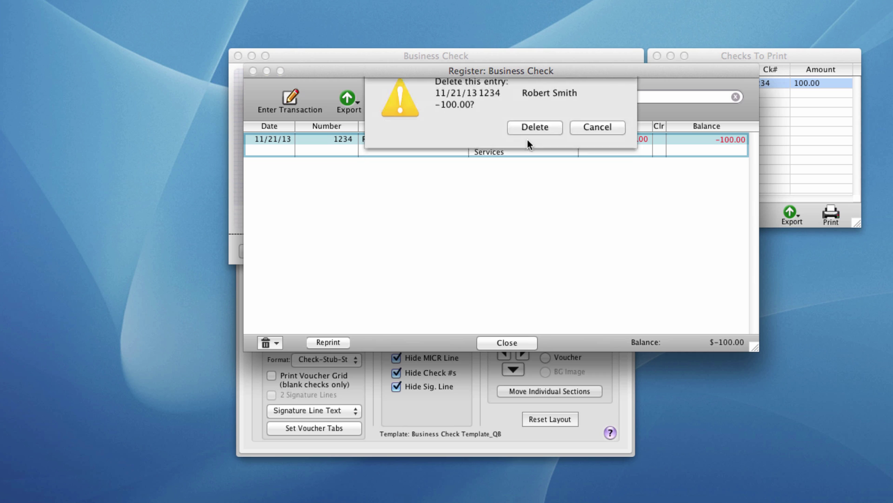
click(253, 71)
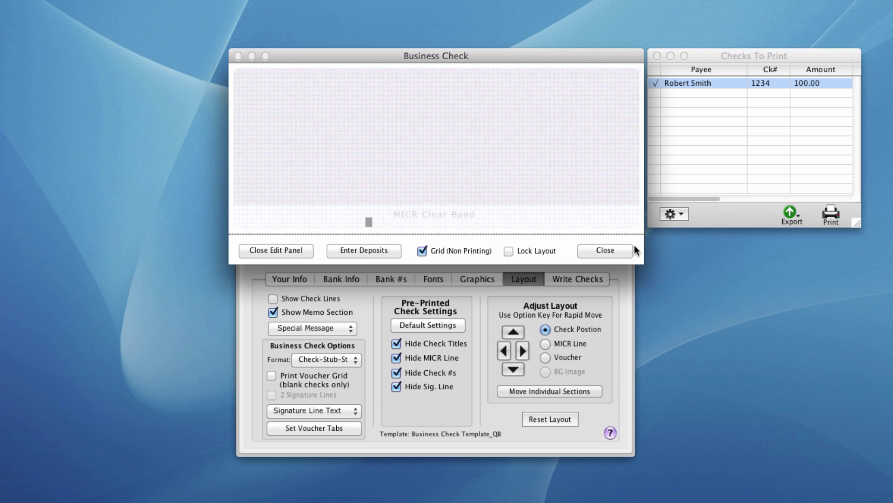
Open print options for the queued 100.00 check and select starting check number 1235
click(575, 278)
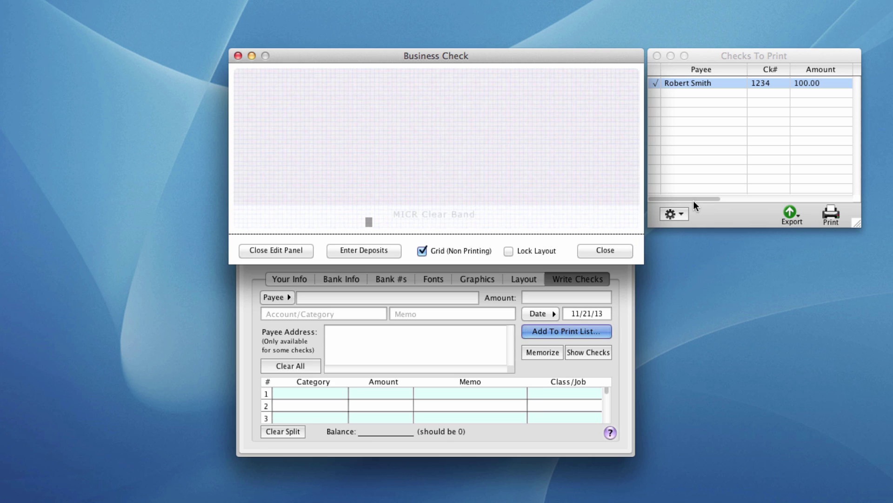
click(831, 215)
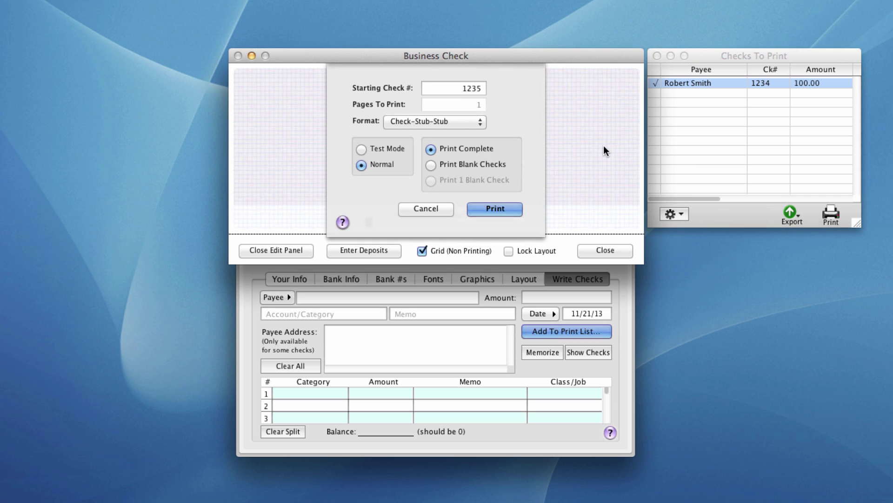
double_click(436, 88)
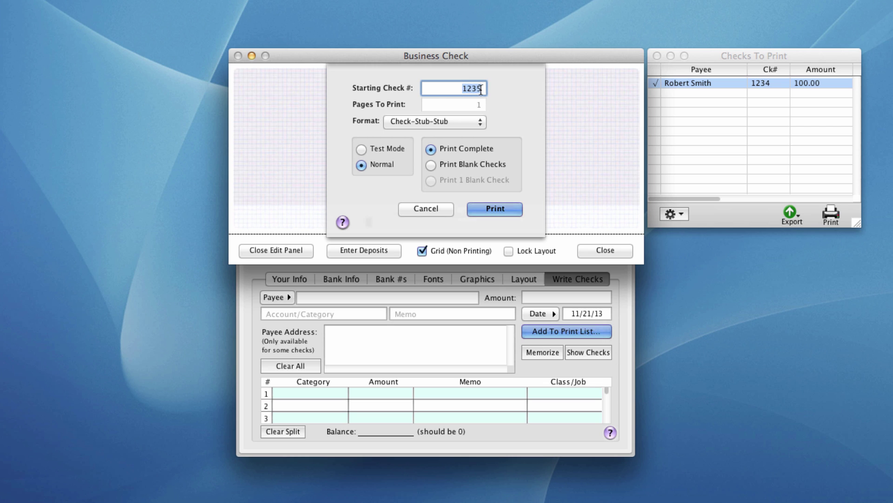